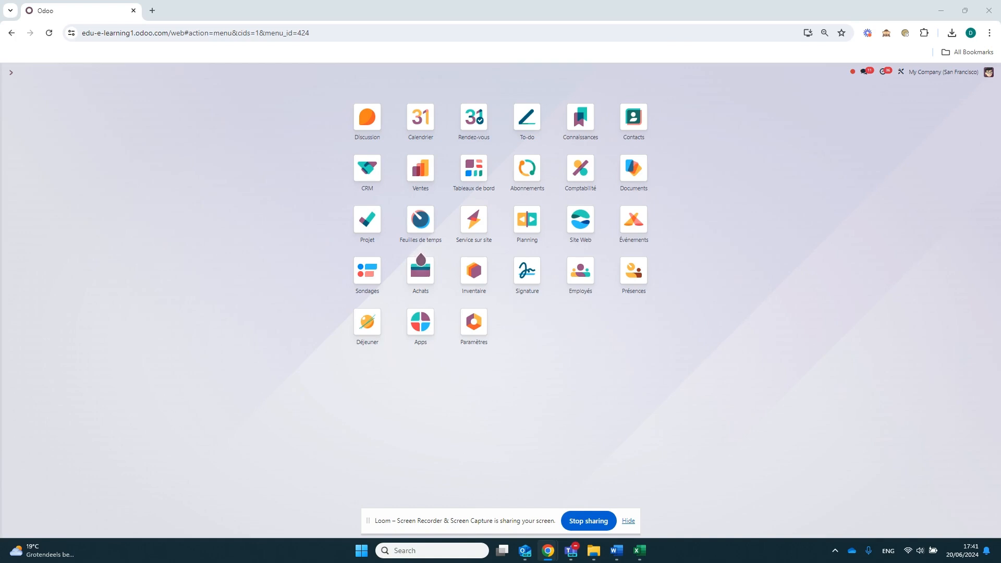
- Open the Lots/Numéros de série list in Inventaire and expand the Cable Management Box and Drawer groups
key(alt+Tab)
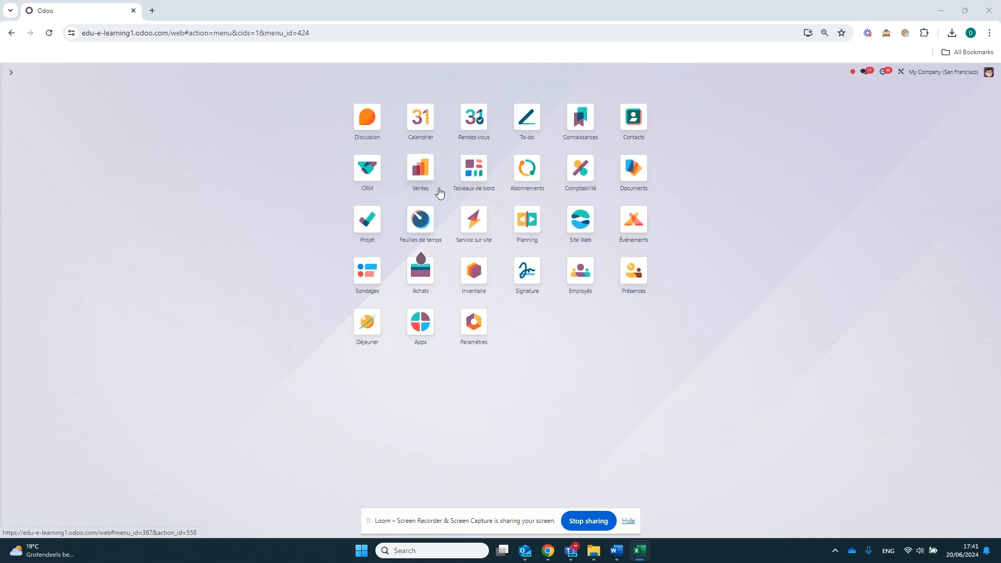
click(476, 273)
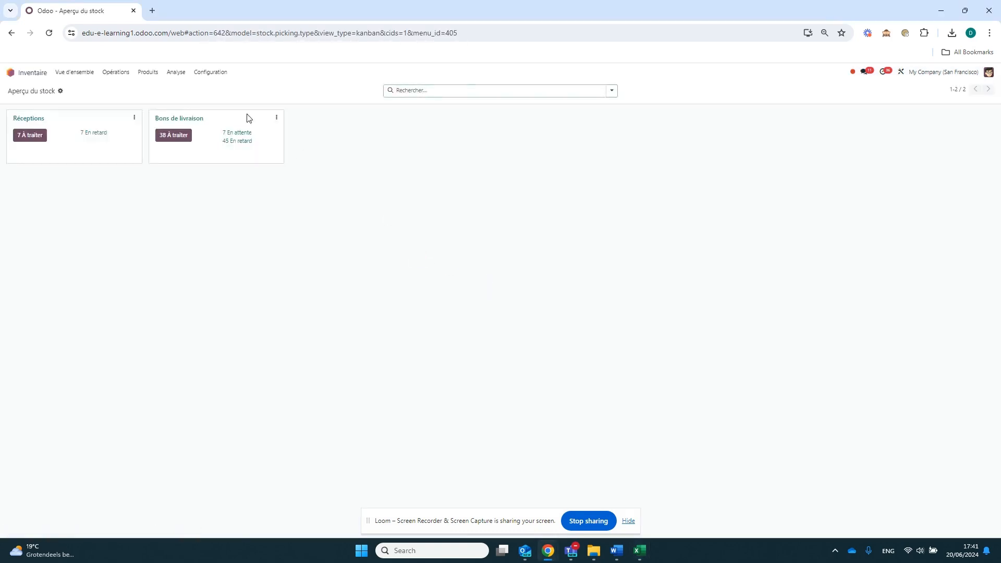
click(123, 79)
click(148, 73)
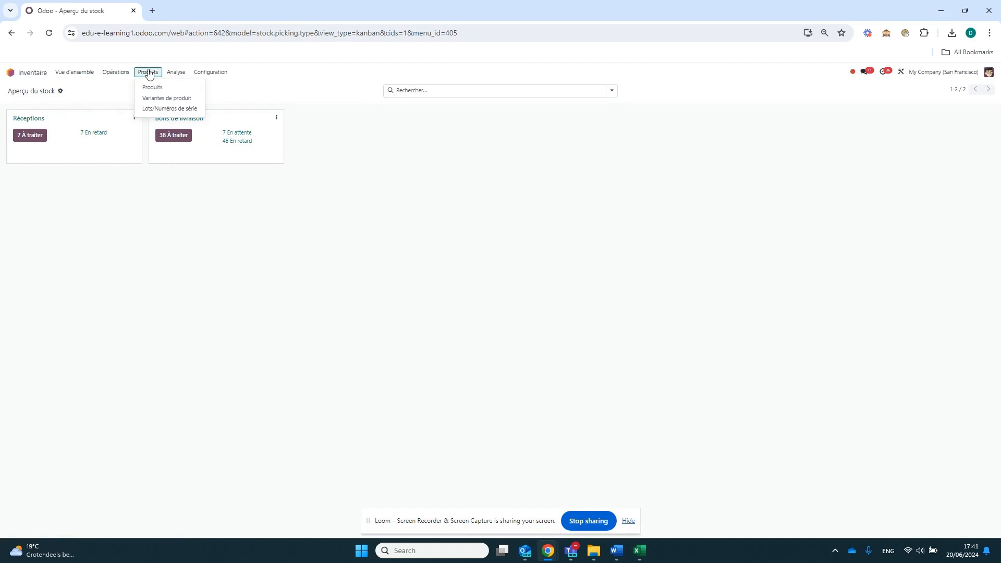
click(163, 110)
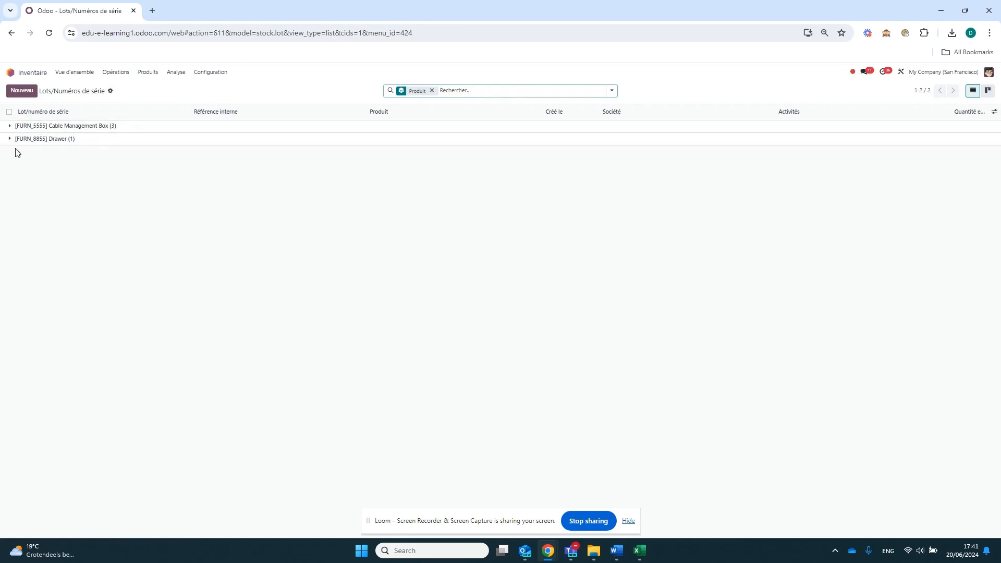
click(11, 128)
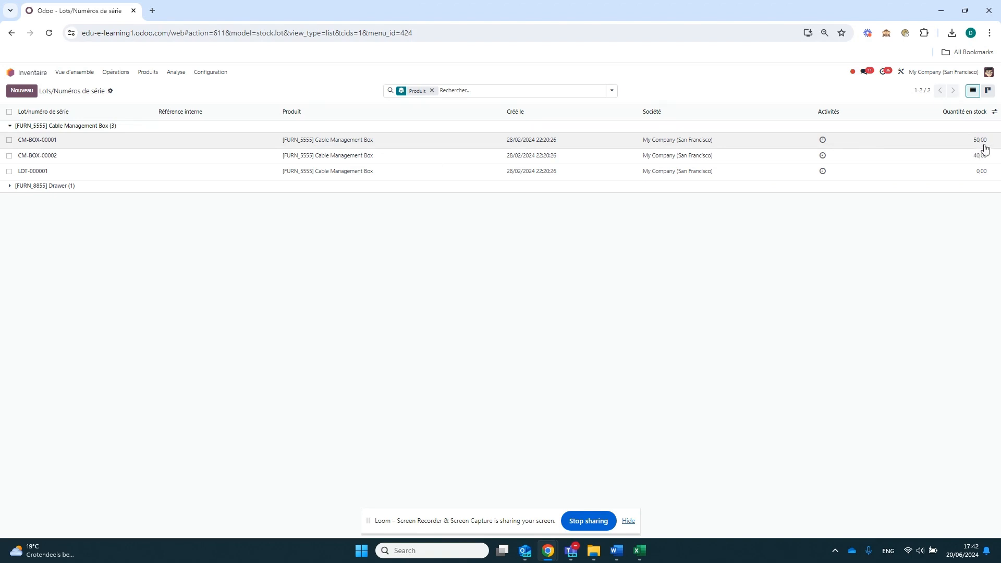
click(11, 186)
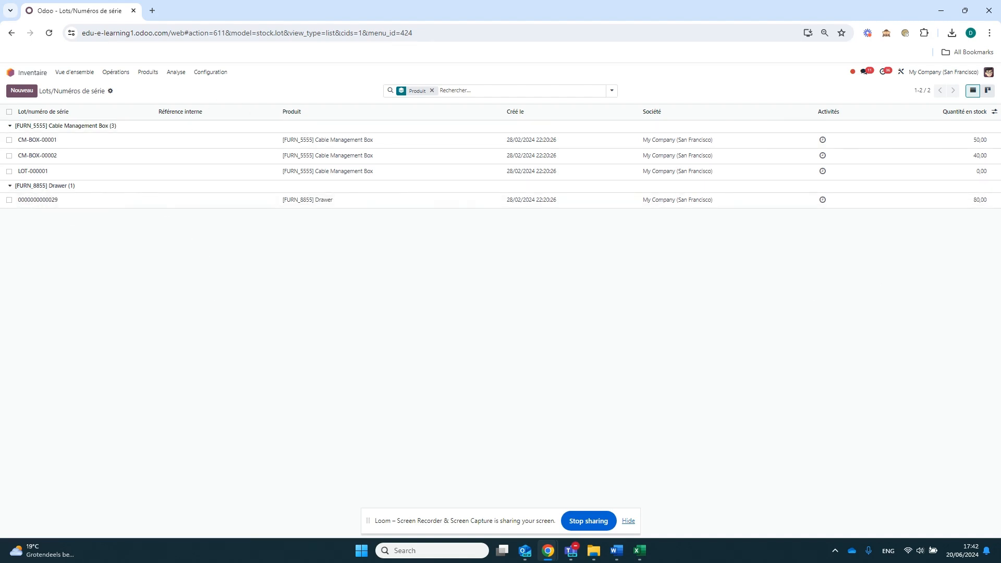
- Switch to the Lotsérie (stock.lot) workbook in Excel and rename the header in cell A1 as external_id
key(alt+Tab)
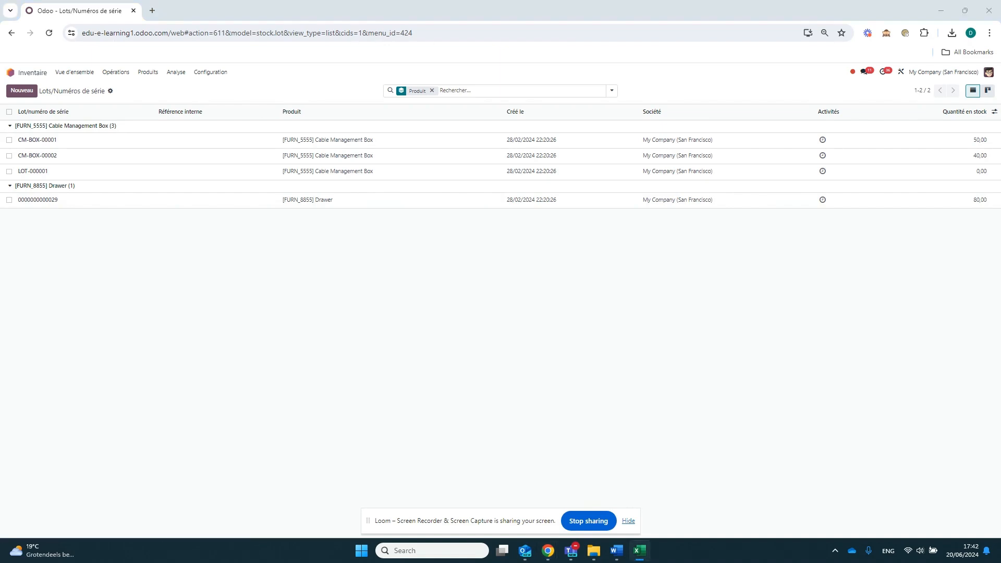
drag(1000, 116, 487, 111)
click(649, 111)
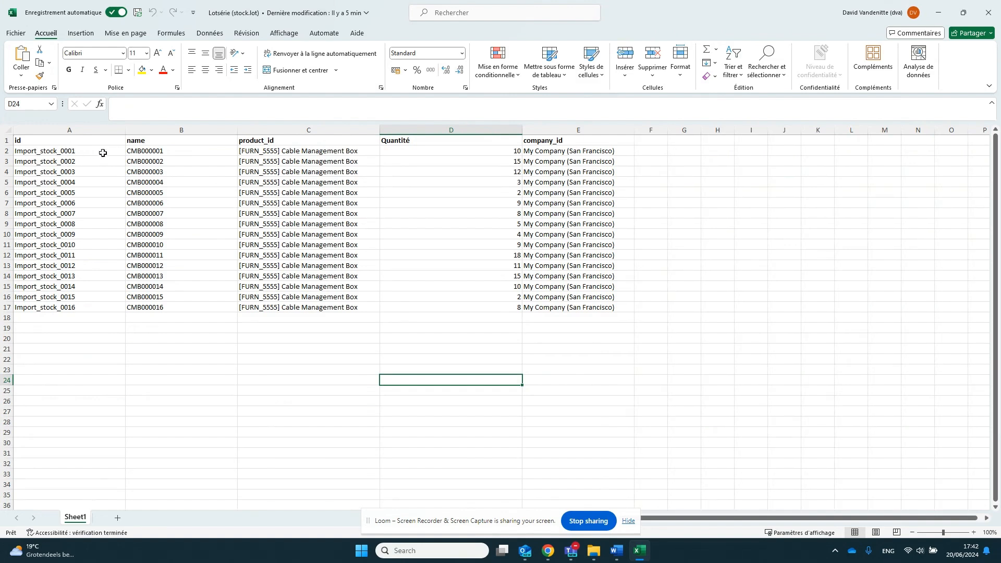
click(67, 138)
click(114, 104)
text(external_)
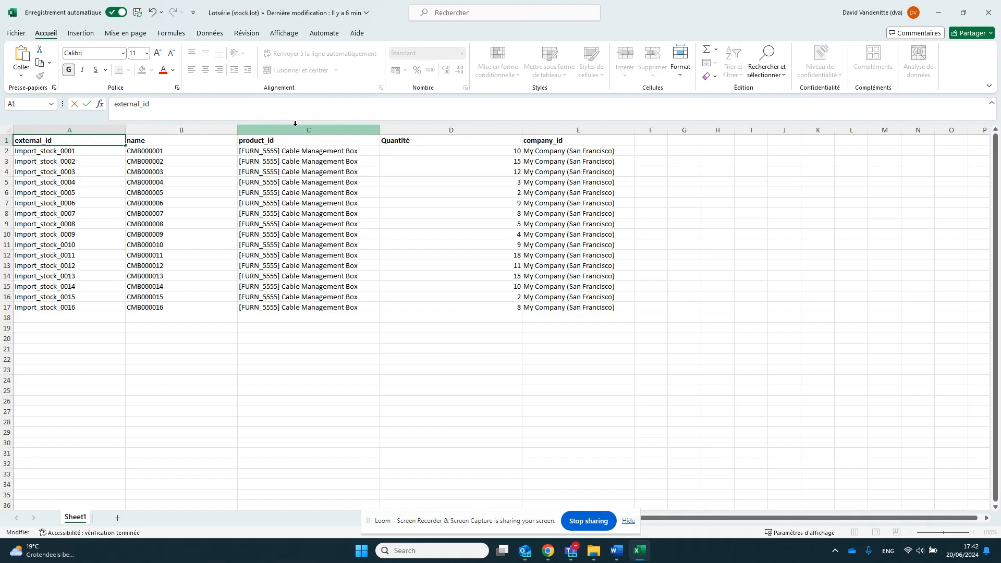
key(Return)
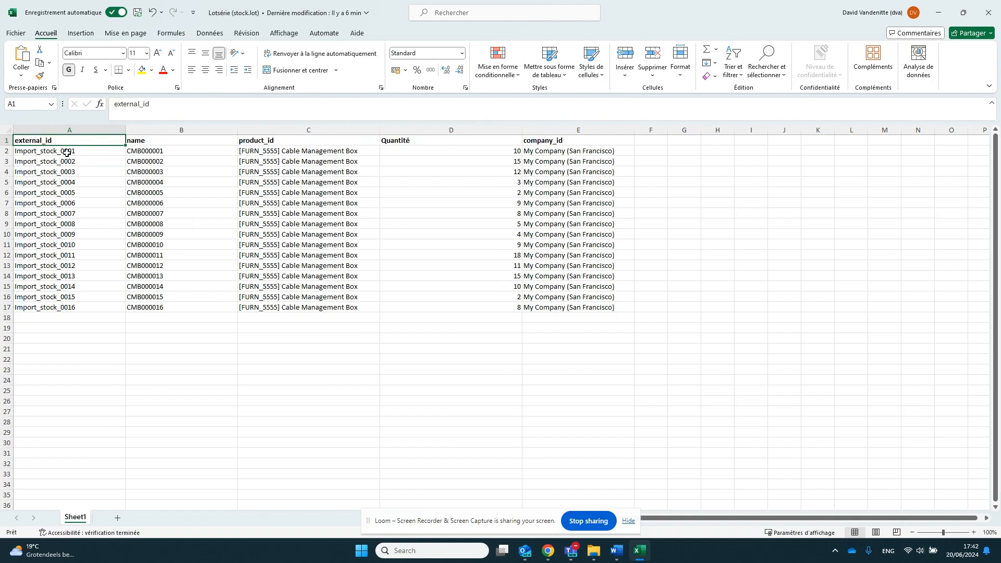
click(66, 151)
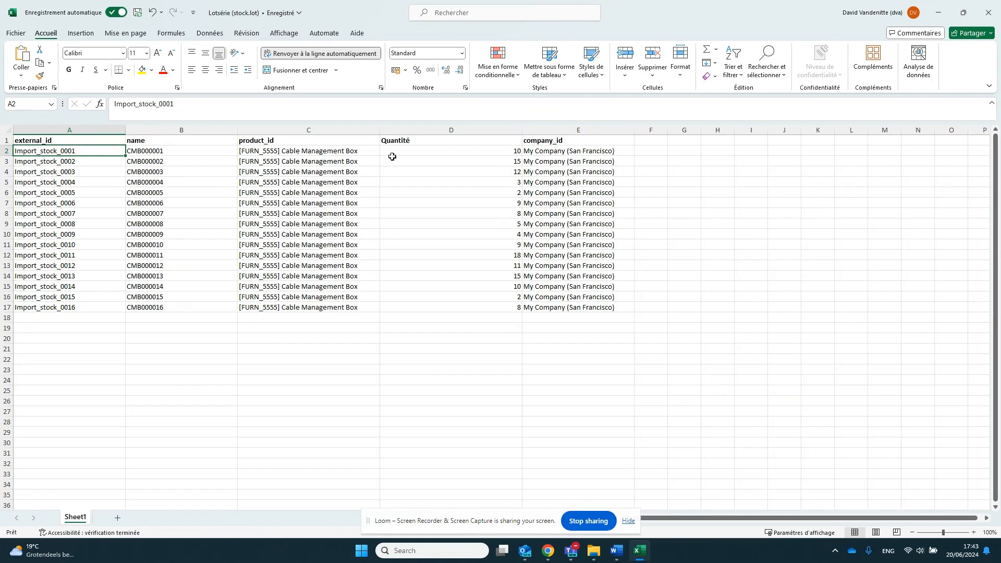
- Return to Odoo and open the record import for the Lots/Numéros de série list
click(938, 13)
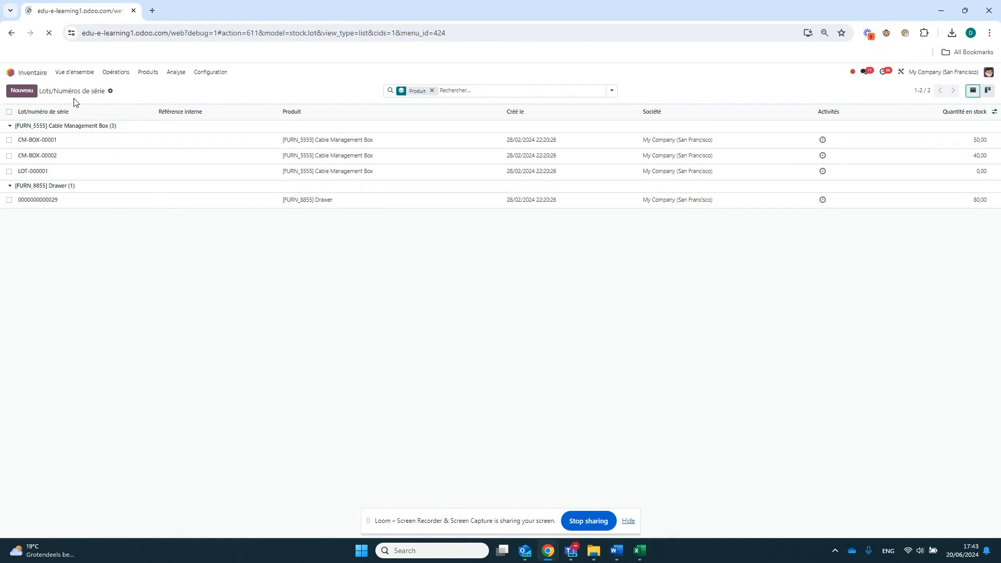
click(110, 91)
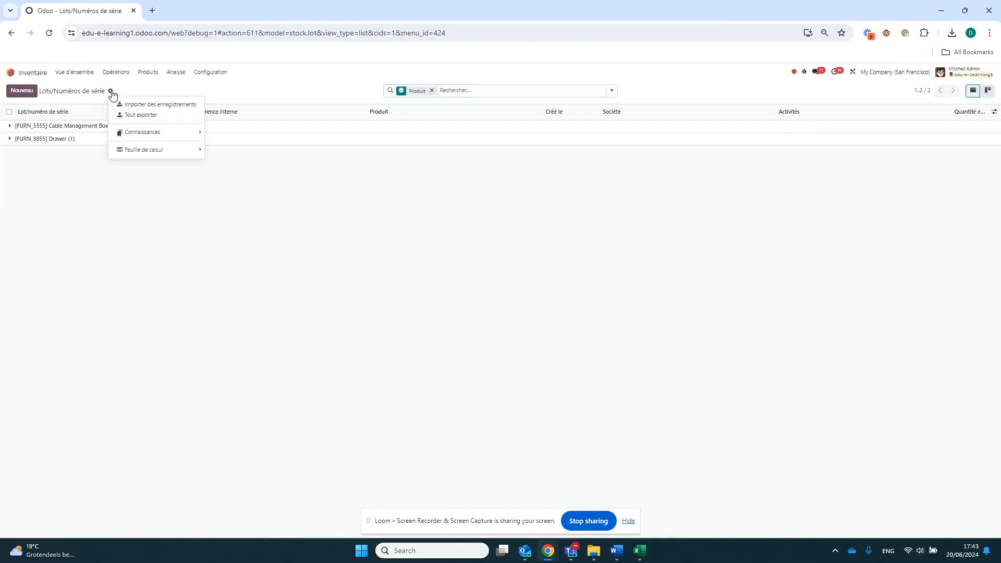
click(151, 106)
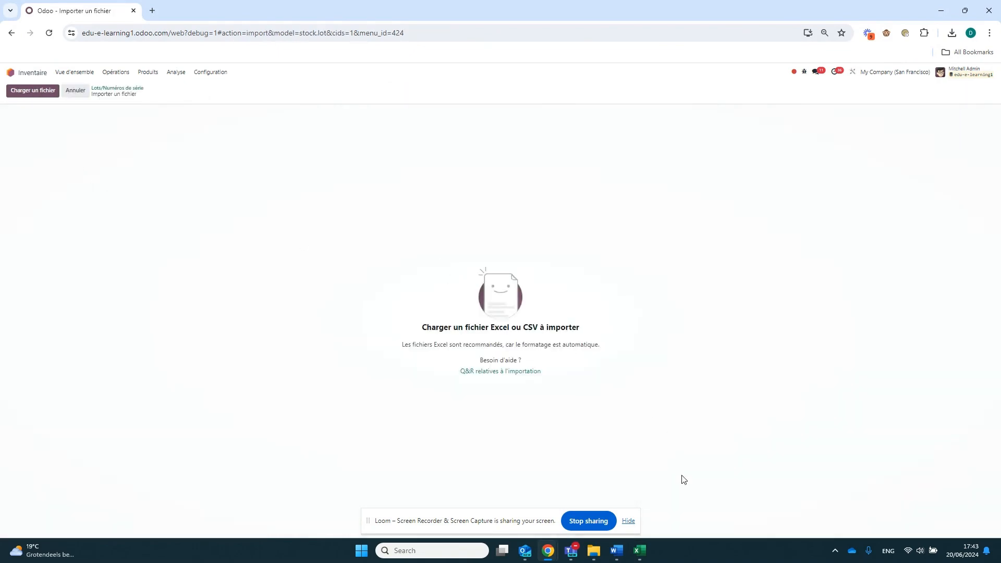
- Close the workbook in Excel so it can be loaded into the import, and map its external_id column to ID externe
click(640, 551)
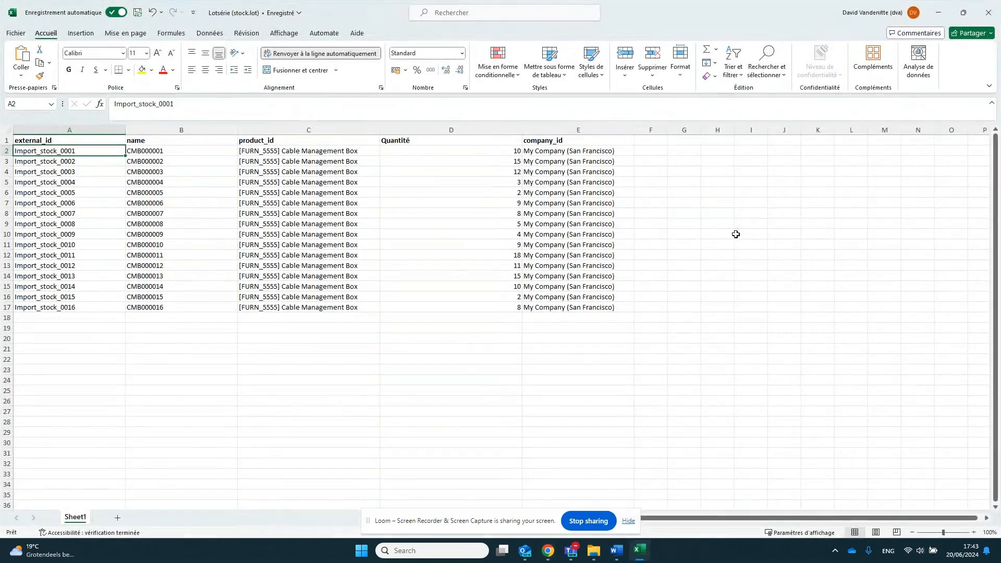
click(988, 12)
click(44, 91)
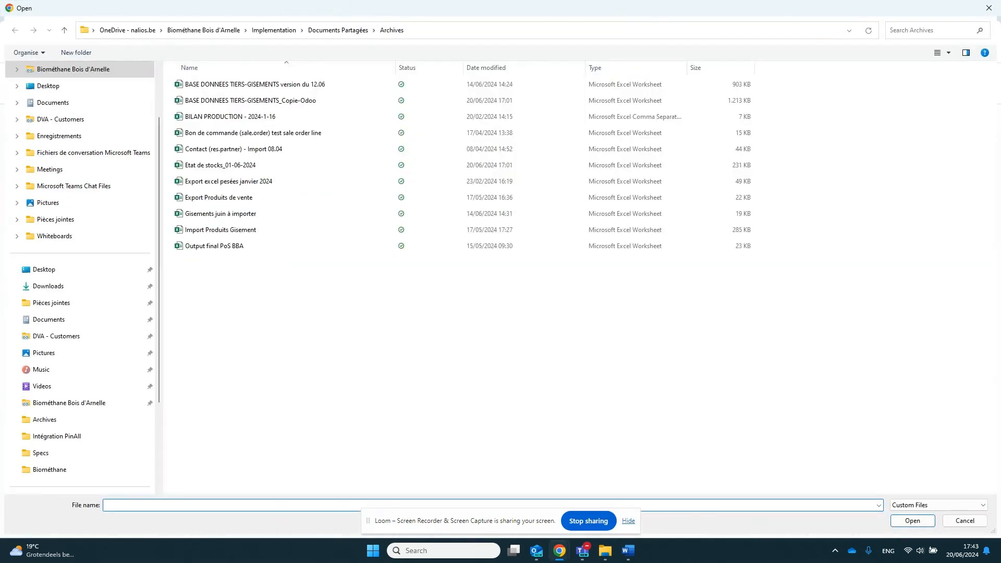
click(989, 9)
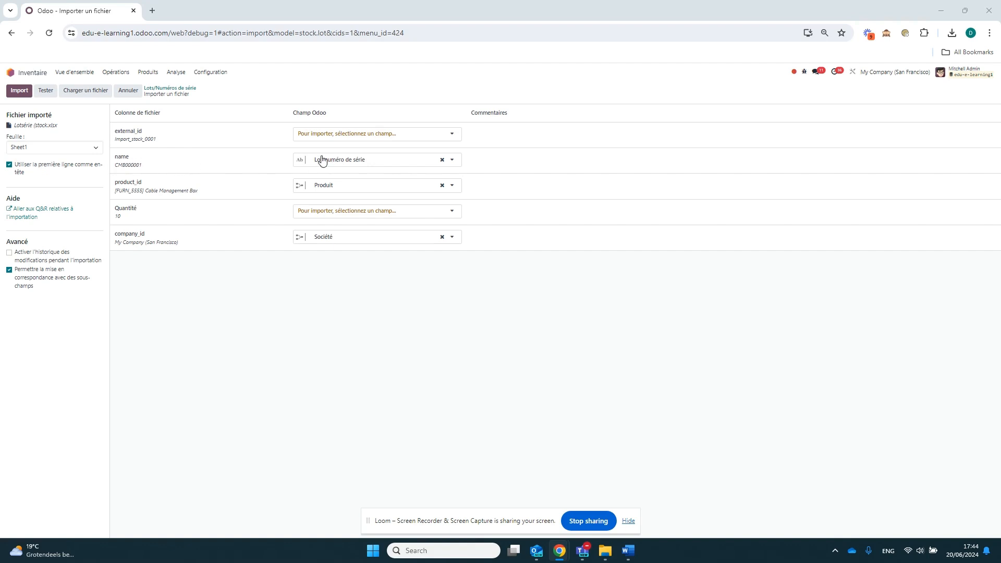
click(452, 137)
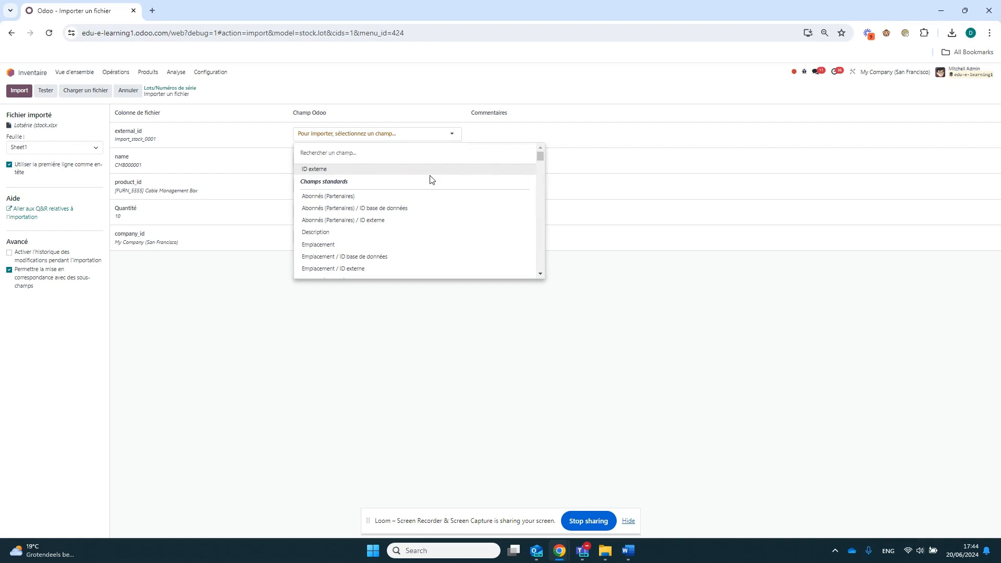
click(409, 169)
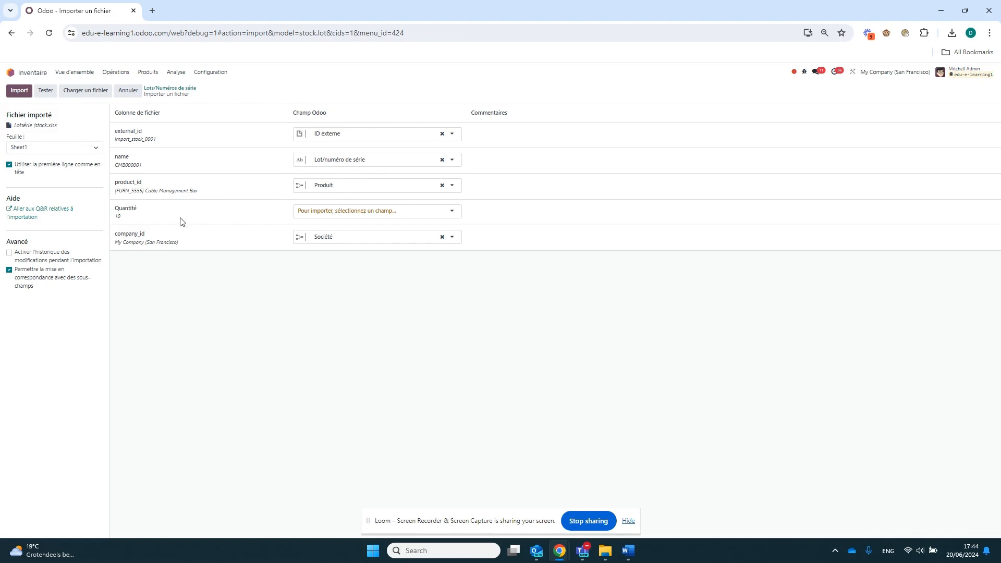
- Try to find a Quantité field for mapping the file's Quantité column
click(451, 213)
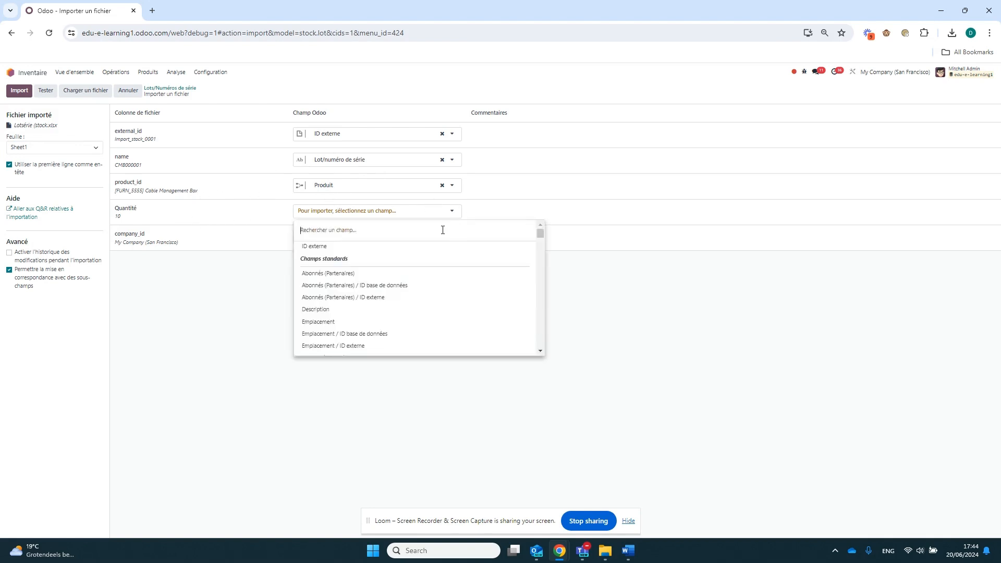
text(Quantité)
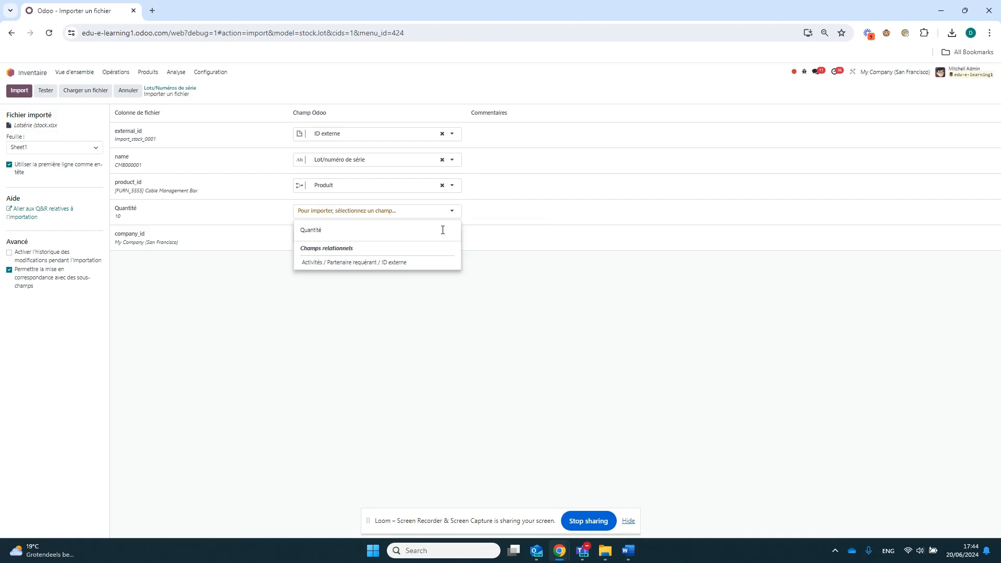
key(BackSpace)
key(BackSpace)
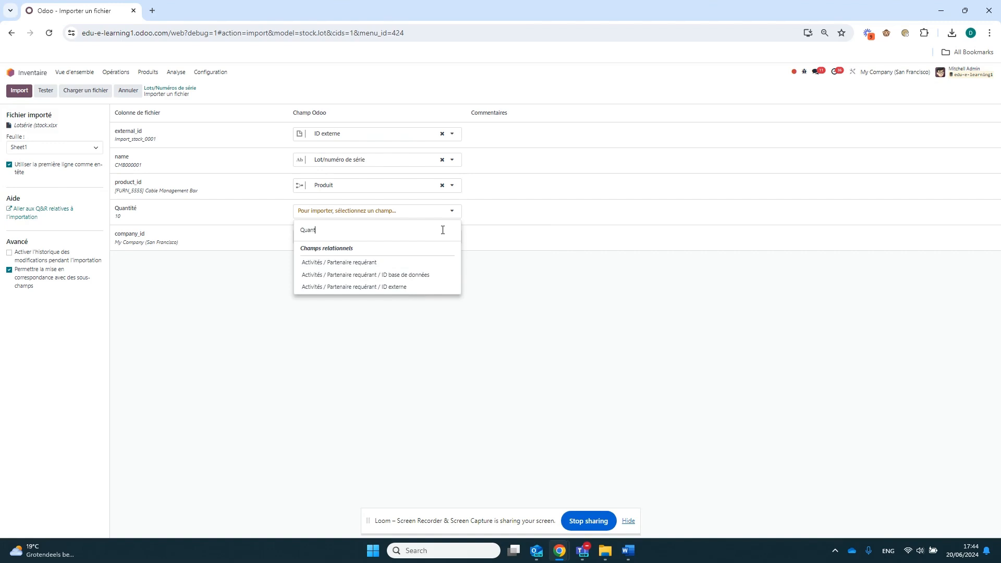
key(BackSpace)
key(BackSpace)
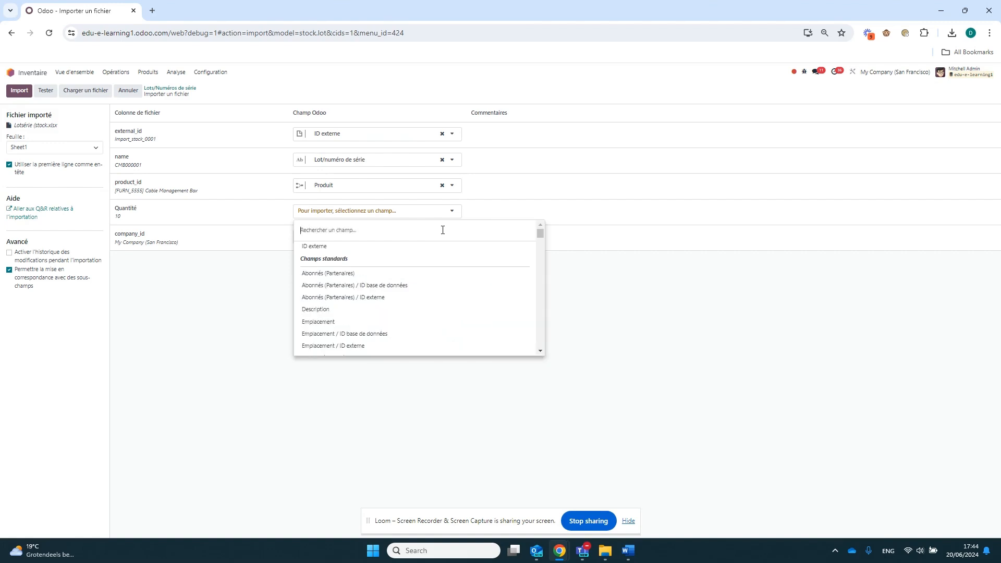
click(715, 332)
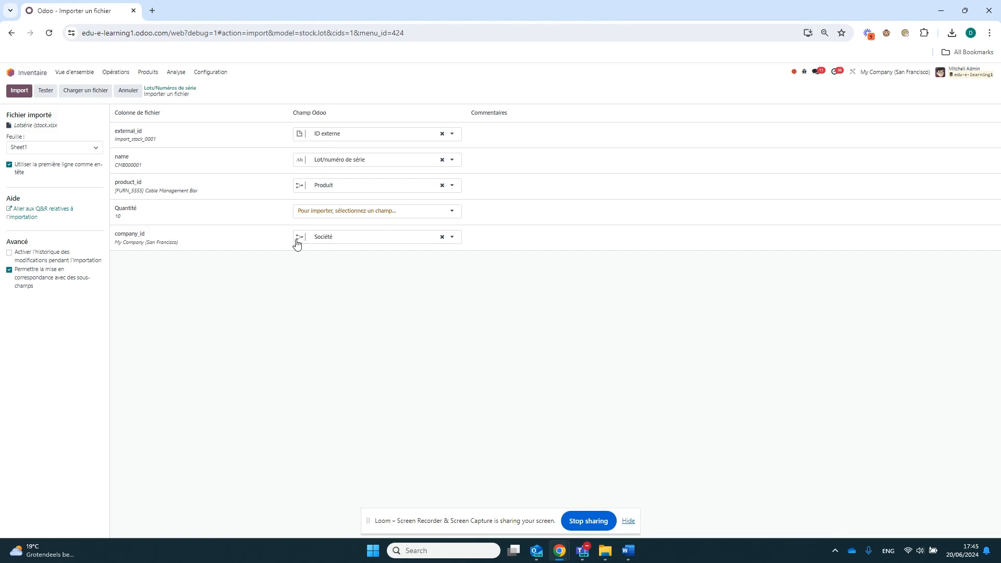
- Test and run the lot import, and expand the Cable Management Box and Drawer groups to check the lots
click(44, 94)
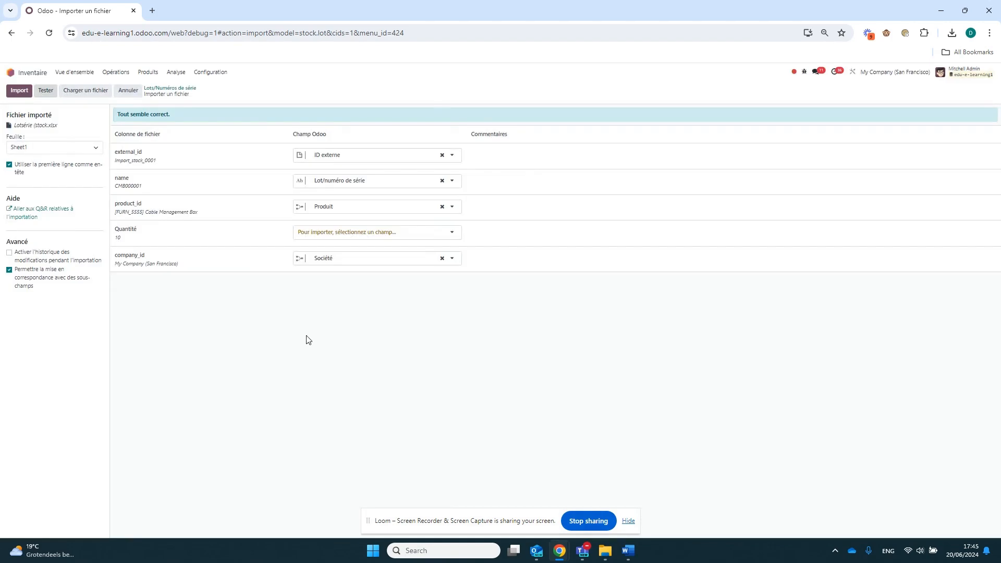
click(12, 90)
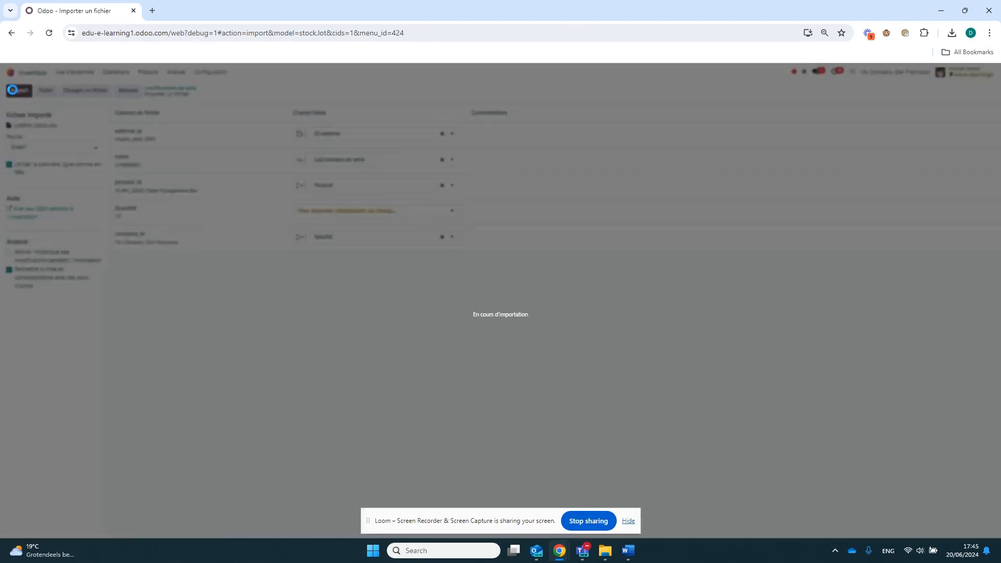
click(12, 129)
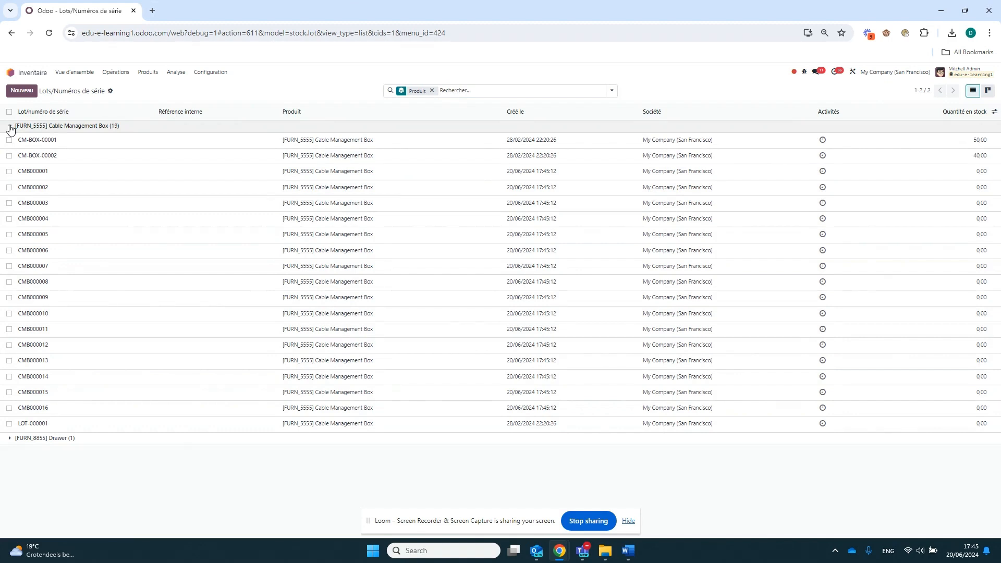
click(10, 439)
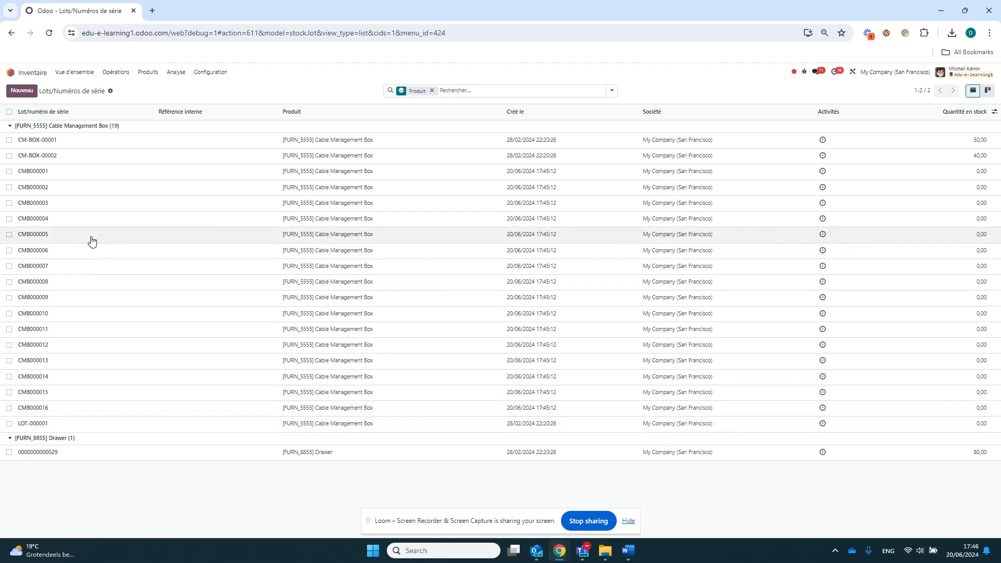
- Open Inventaire physique and load the Lotsérie (stock.lot) workbook into the inventory adjustments import
click(110, 73)
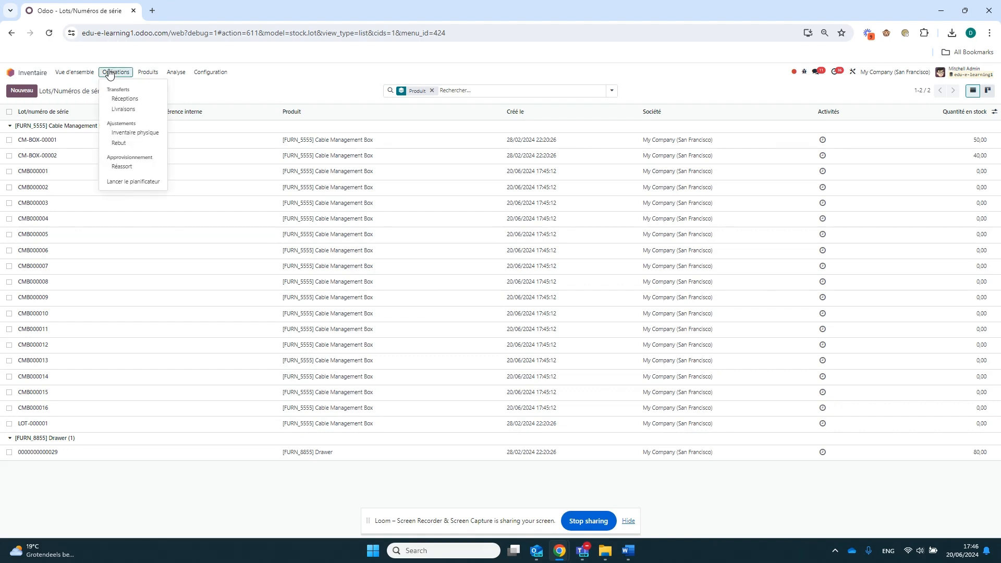
click(160, 136)
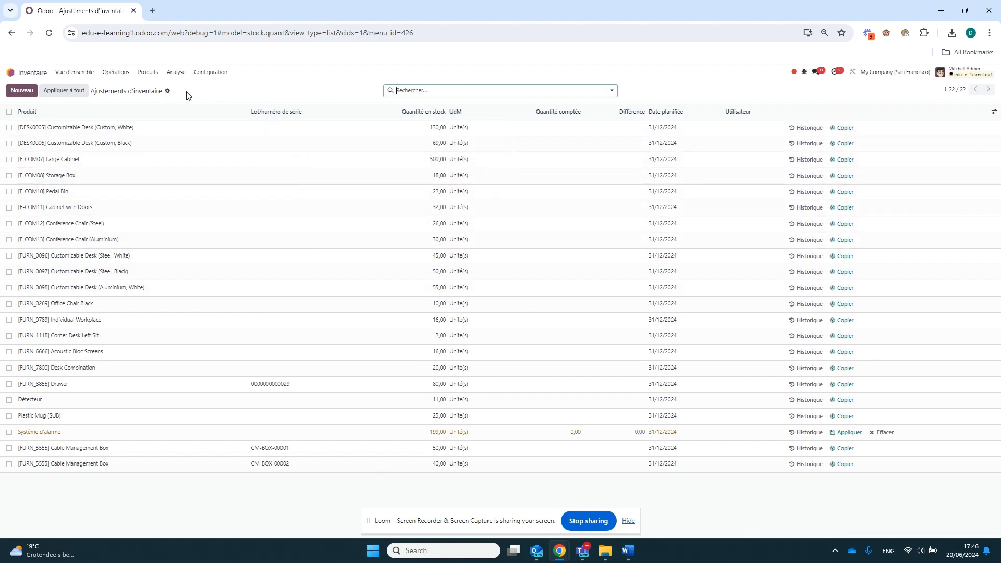
click(168, 93)
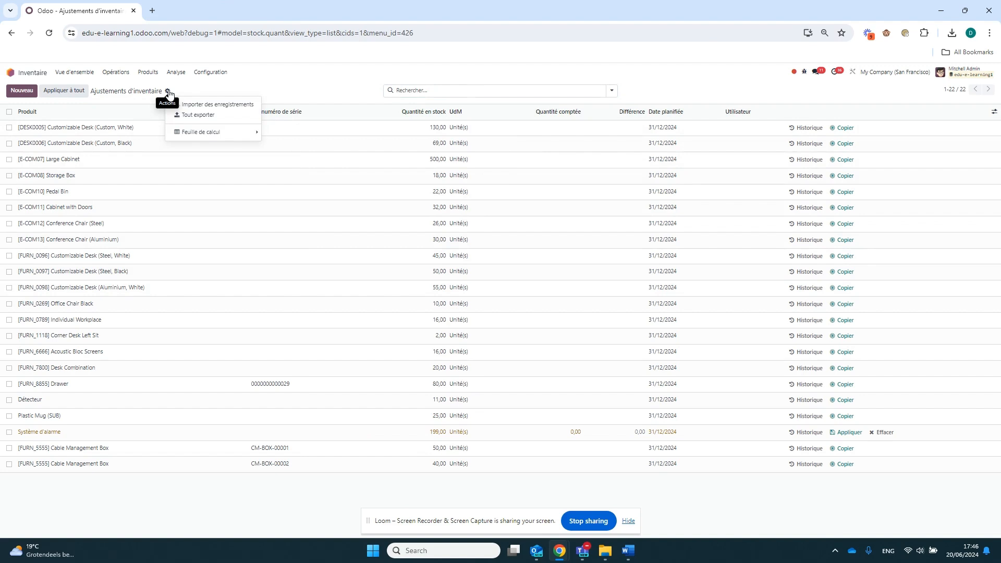
click(198, 105)
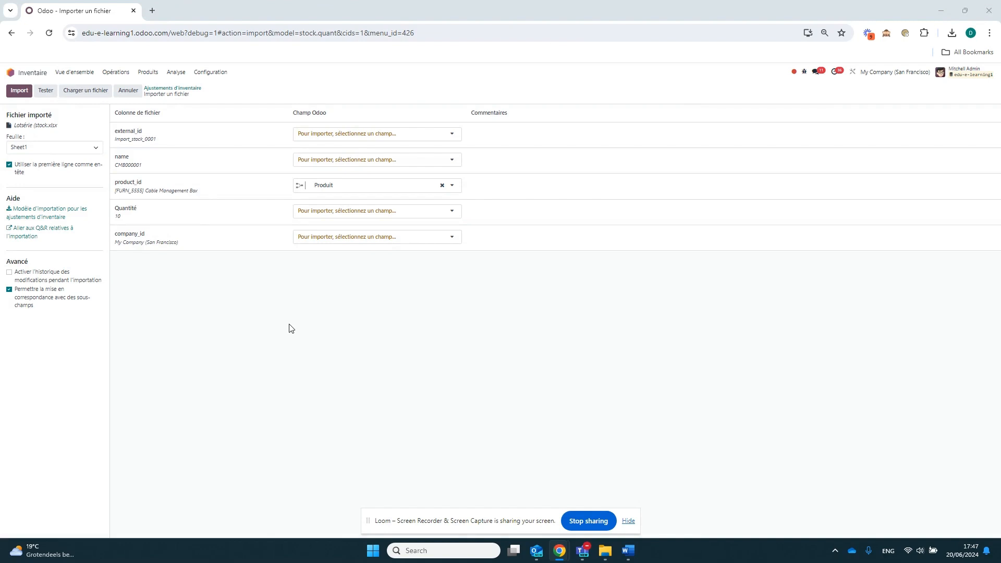
- Map the external_id column to Lot/numéro de série / ID externe for the inventory adjustments import
click(455, 137)
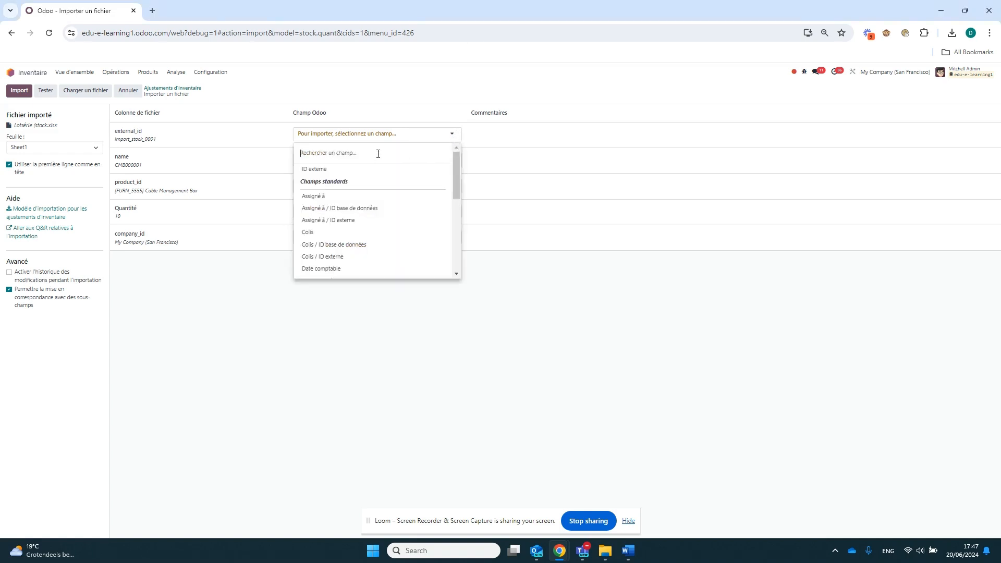
text(Lot)
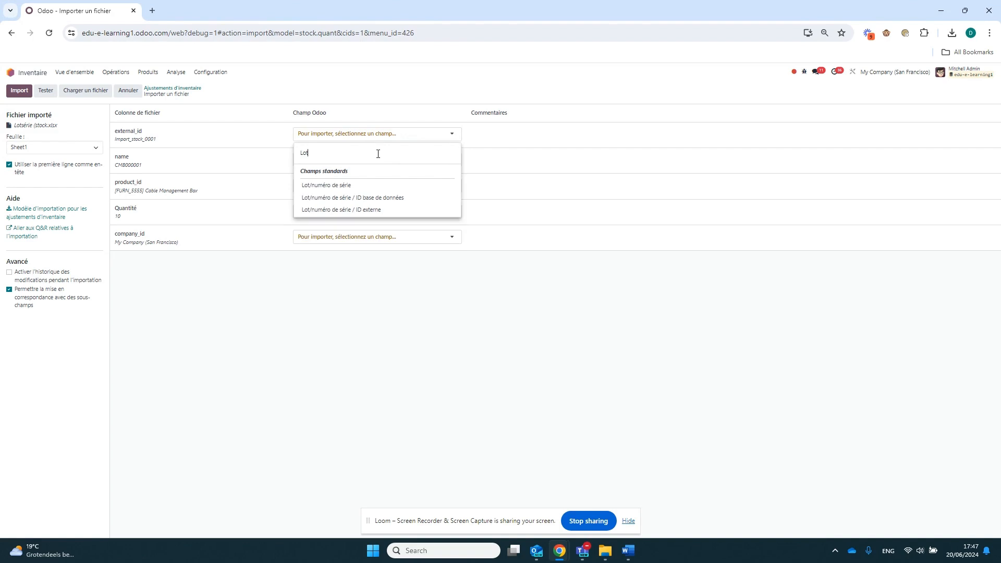
click(381, 210)
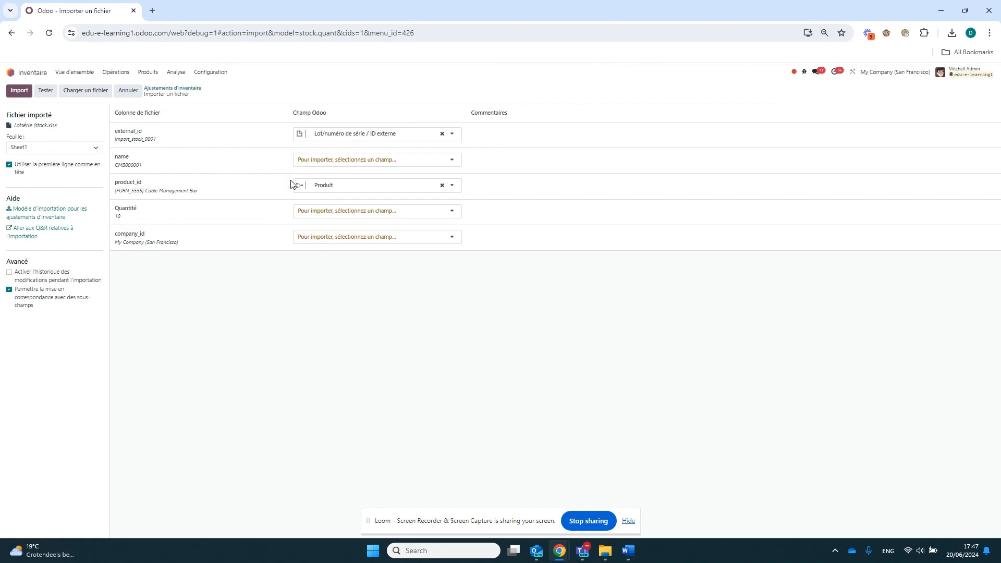
- Map the Quantité column to Quantité comptée with product_id left unmapped, and test the import
click(442, 185)
click(451, 216)
text(Qu)
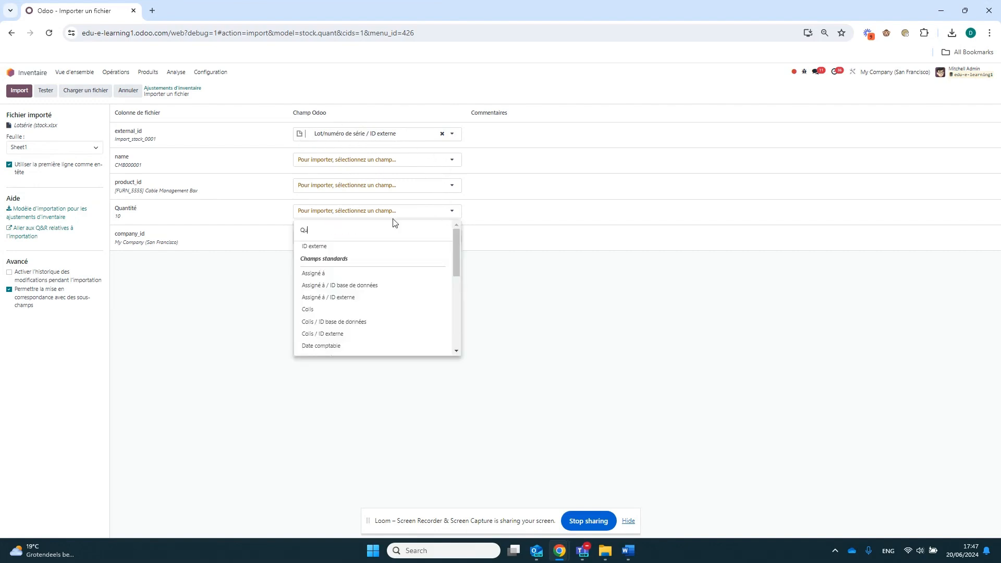
text(antité)
click(375, 264)
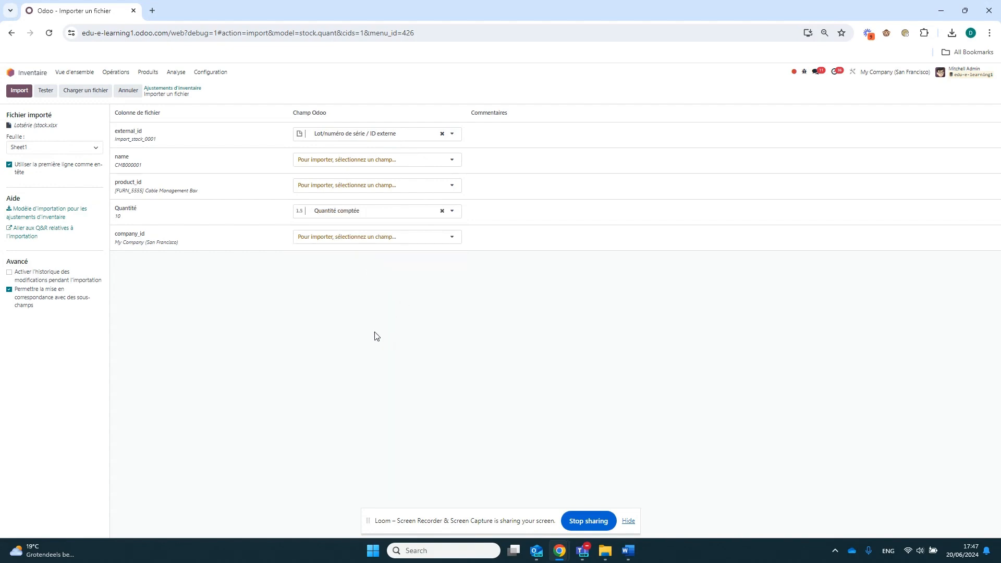
click(45, 90)
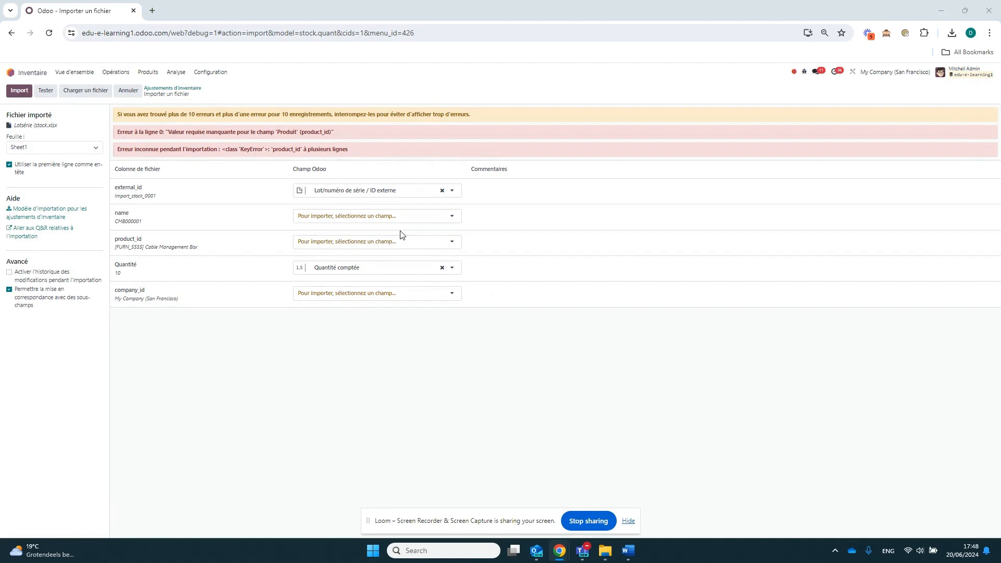
- Map the product_id column to Produit, and test and run the inventory adjustments import
click(452, 243)
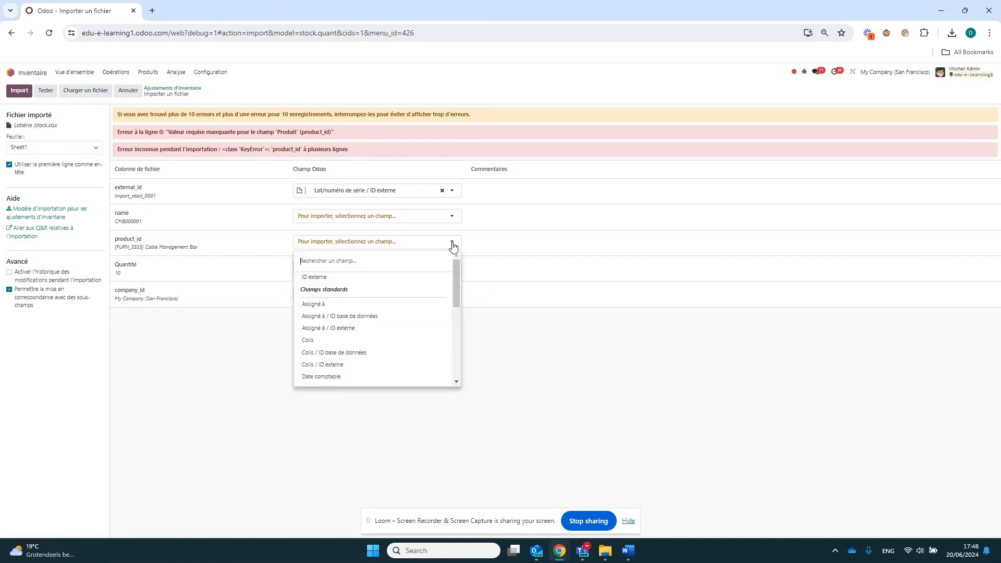
text(Produ)
click(384, 295)
click(46, 91)
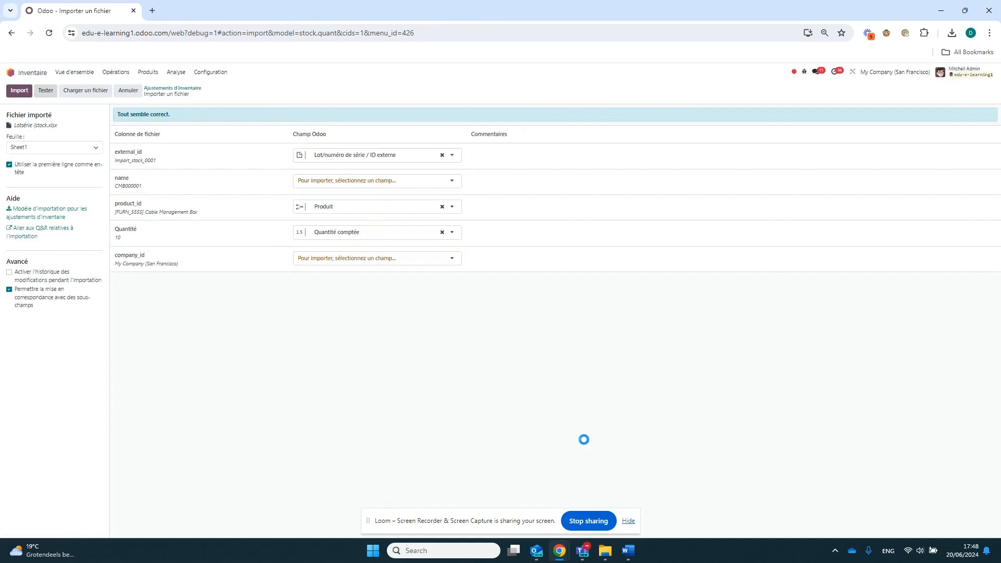
click(19, 92)
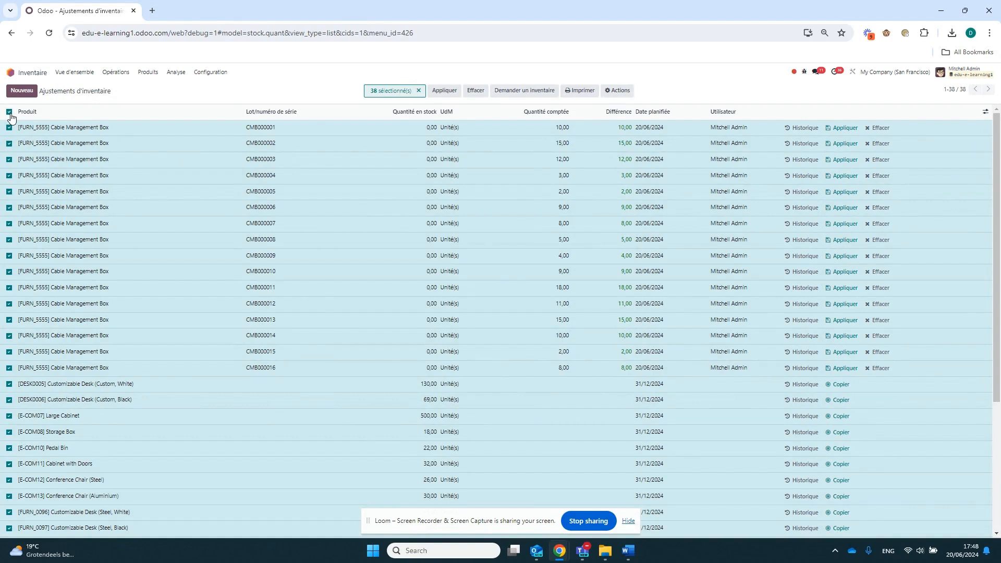
- Try to apply the adjustments for all listed products with the reason "Import dans anciens stocks", ignoring the conflict
click(626, 91)
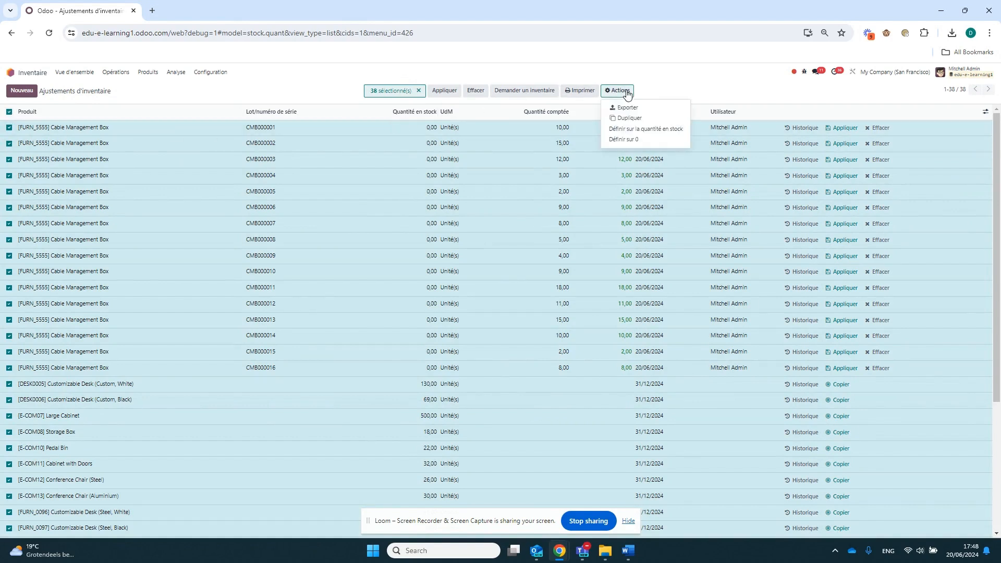
click(440, 92)
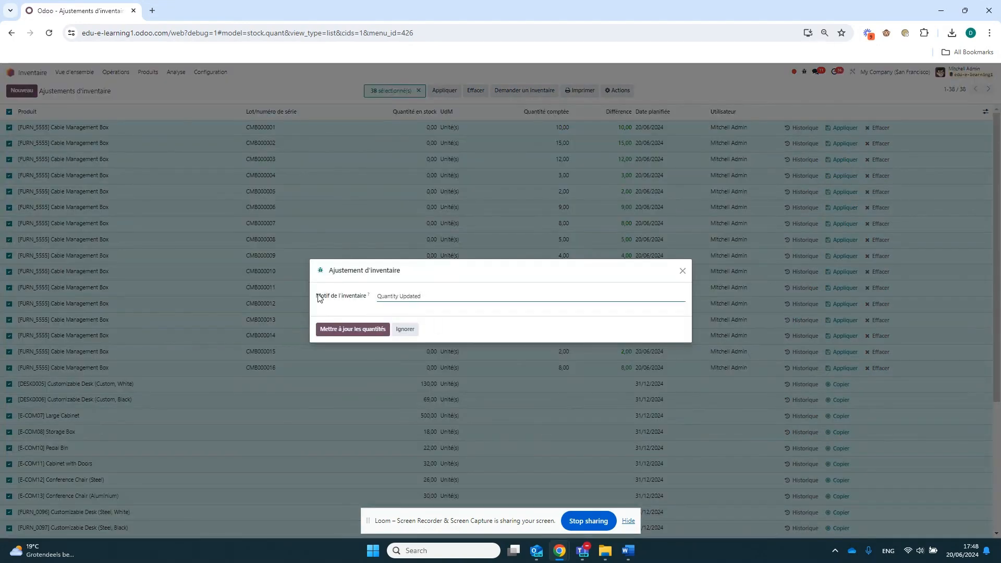
drag(429, 295, 377, 296)
key(BackSpace)
text(Import dans anciens stocks)
click(363, 329)
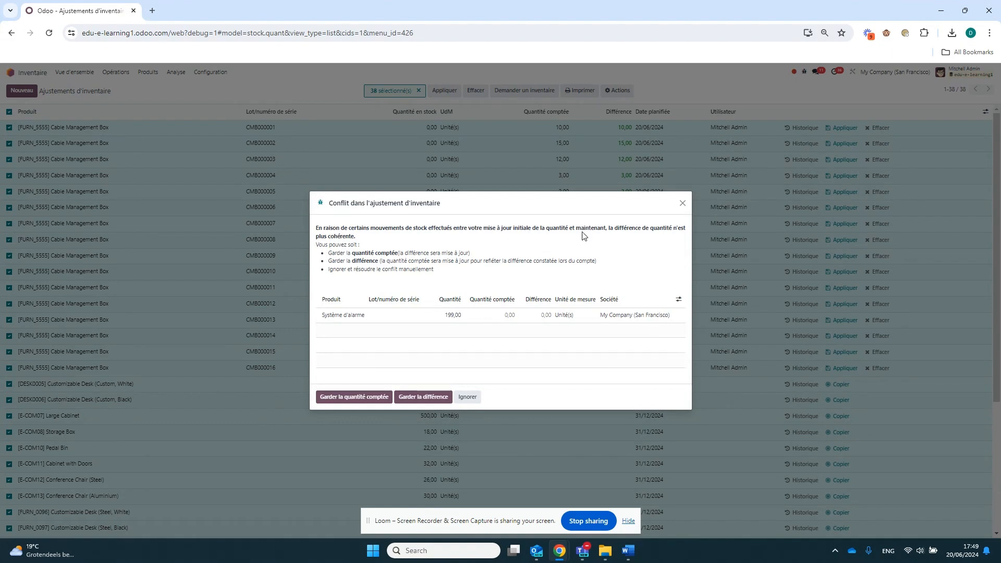
click(469, 398)
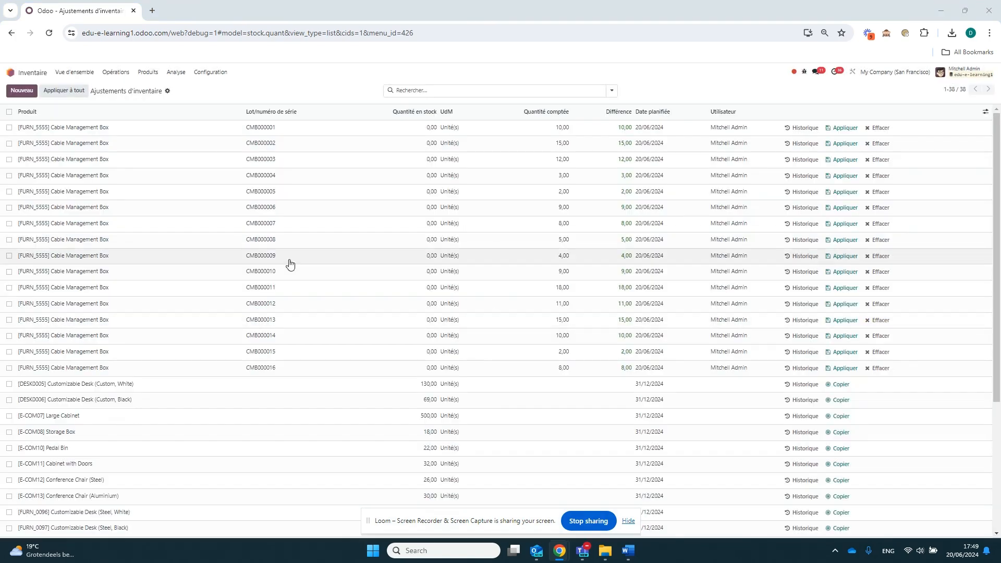
- Filter the inventory adjustments by Lot/numéro de série for CMB
click(481, 92)
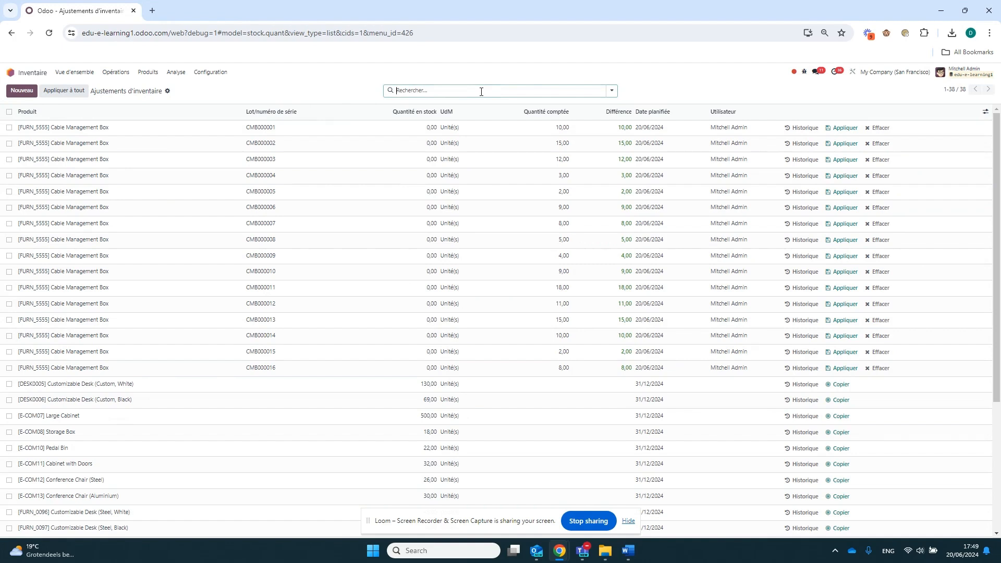
text(CMB)
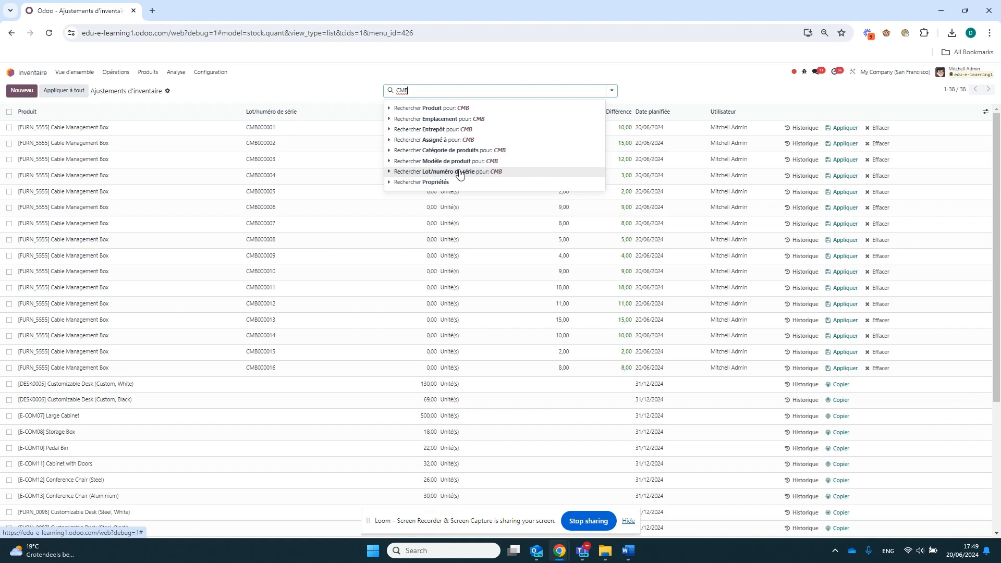
click(459, 173)
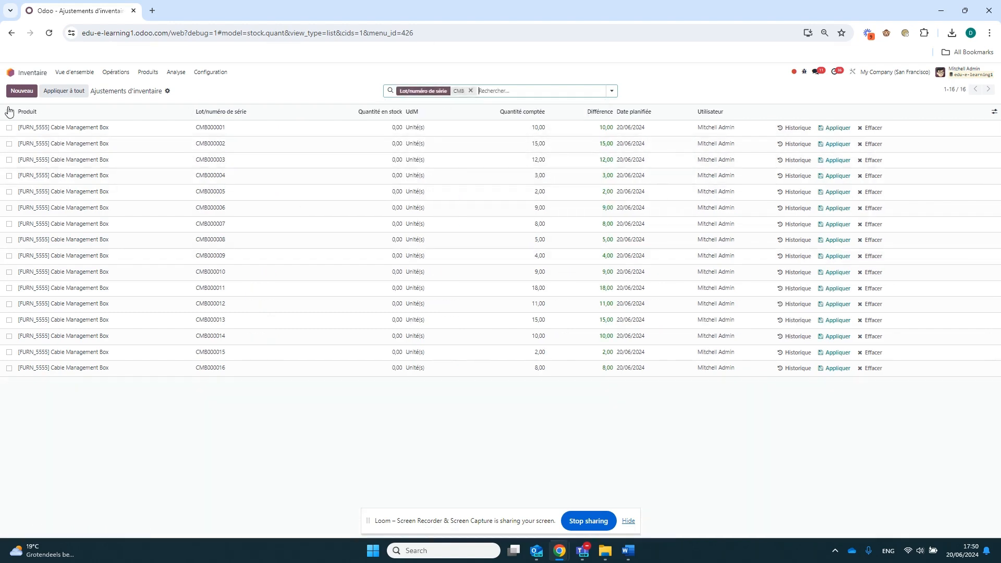
- Apply the counted quantities of all filtered CMB lots with the inventory reason "Import des anciens stocks"
click(10, 112)
click(620, 90)
click(621, 92)
click(445, 92)
triple_click(438, 298)
key(BackSpace)
text(Import des anciens st)
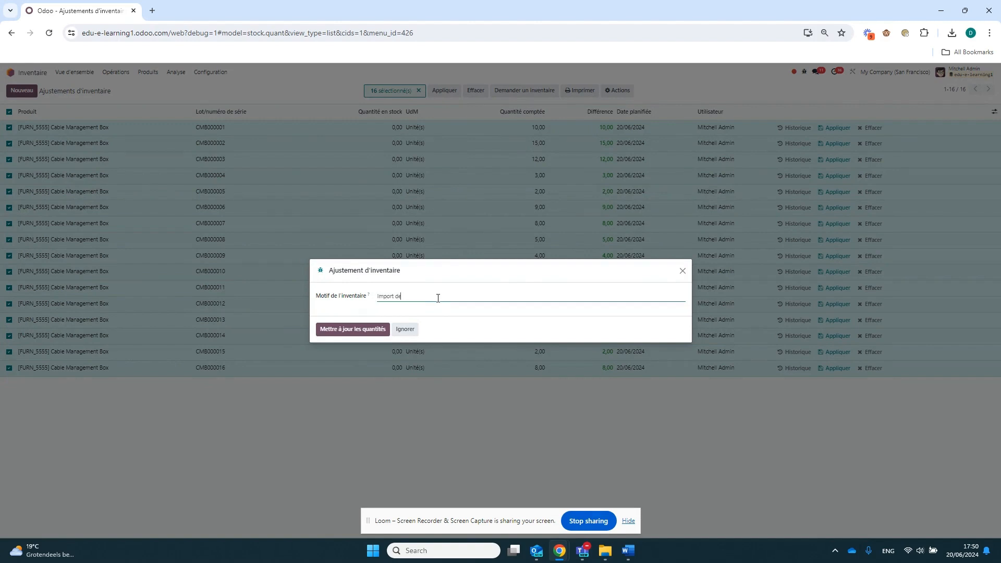
text(ocks)
click(360, 330)
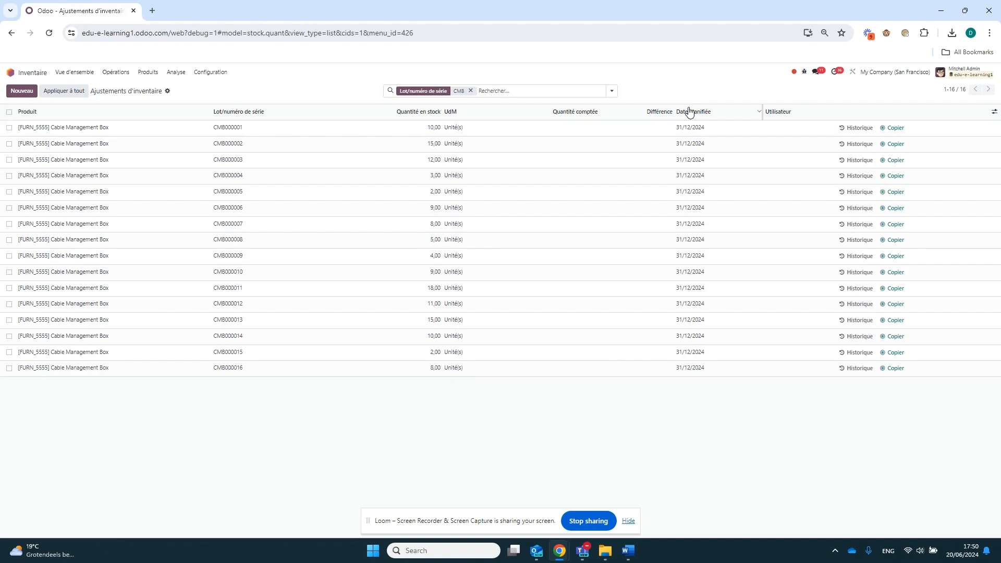
- Open the Produits list in Inventaire
click(116, 72)
mouse_move(148, 72)
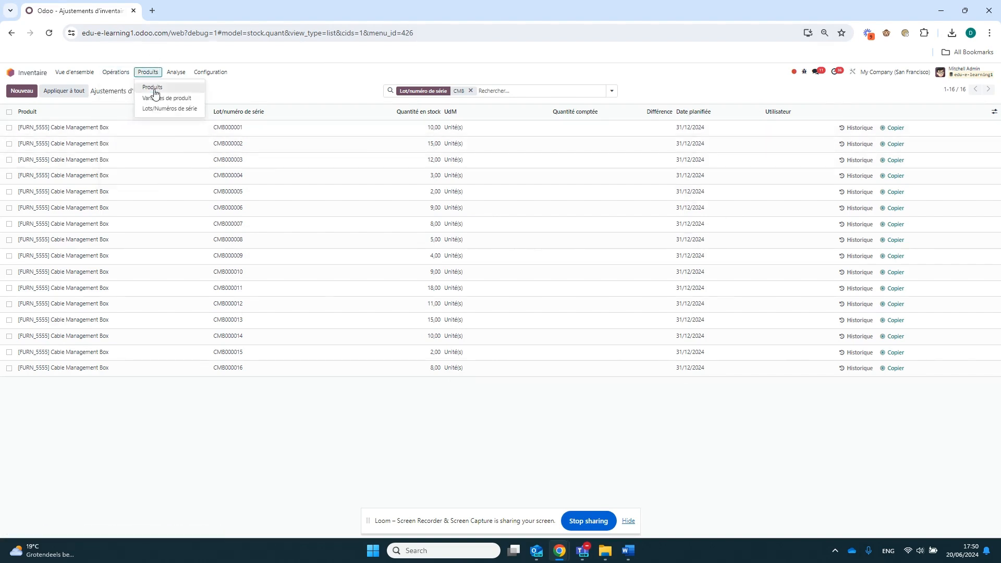